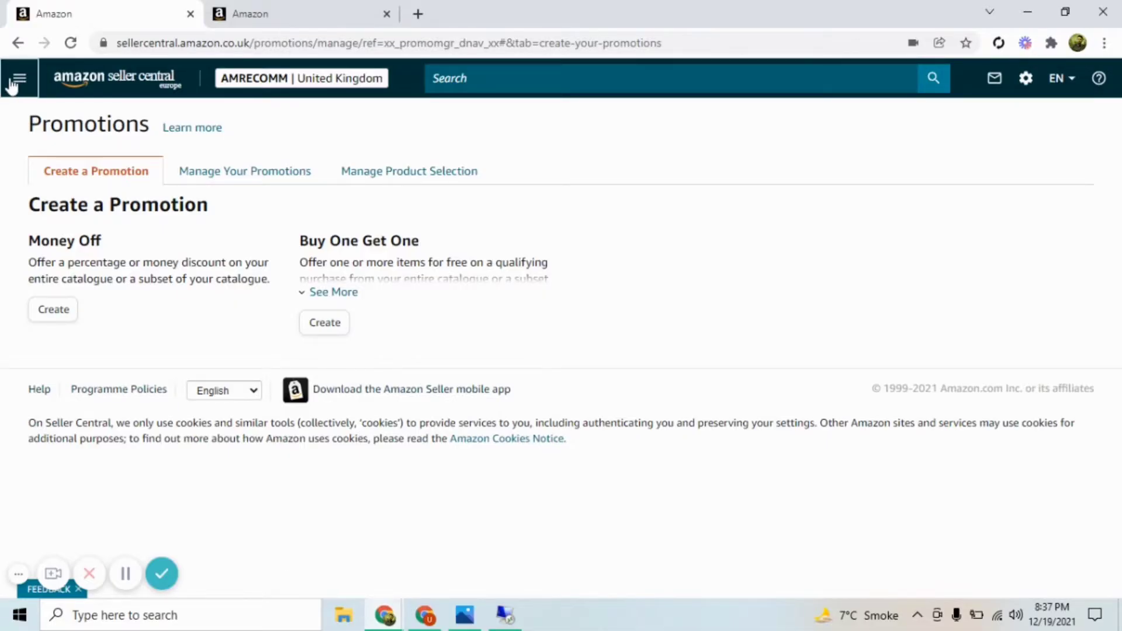
From Manage Promotions, start creating a new Money Off promotion
left_click(12, 79)
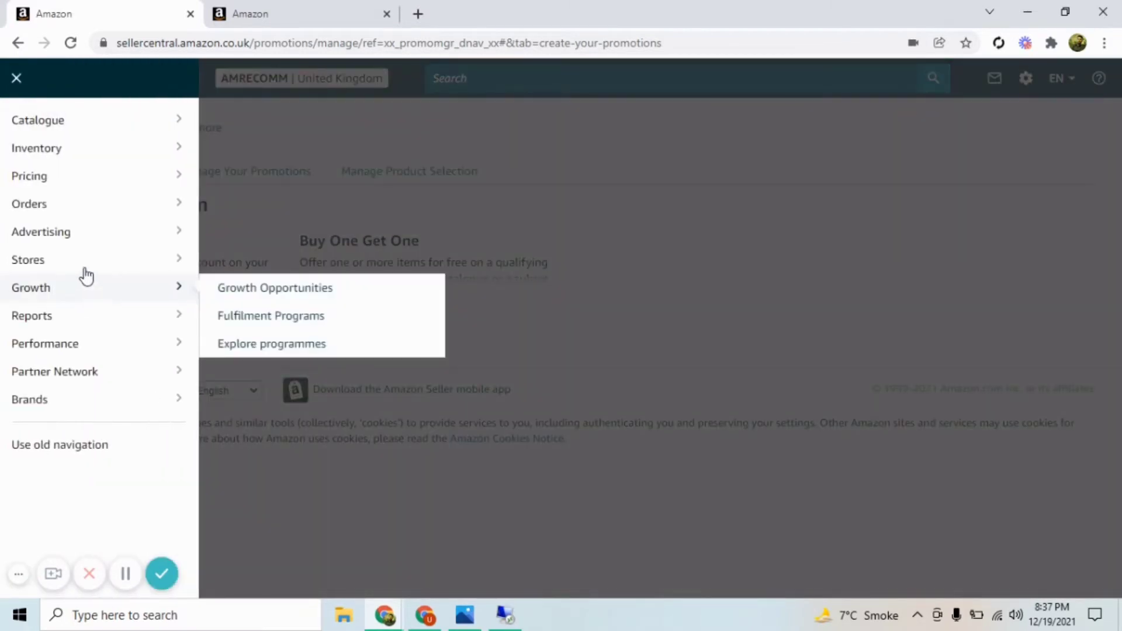
mouse_move(102, 236)
left_click(240, 405)
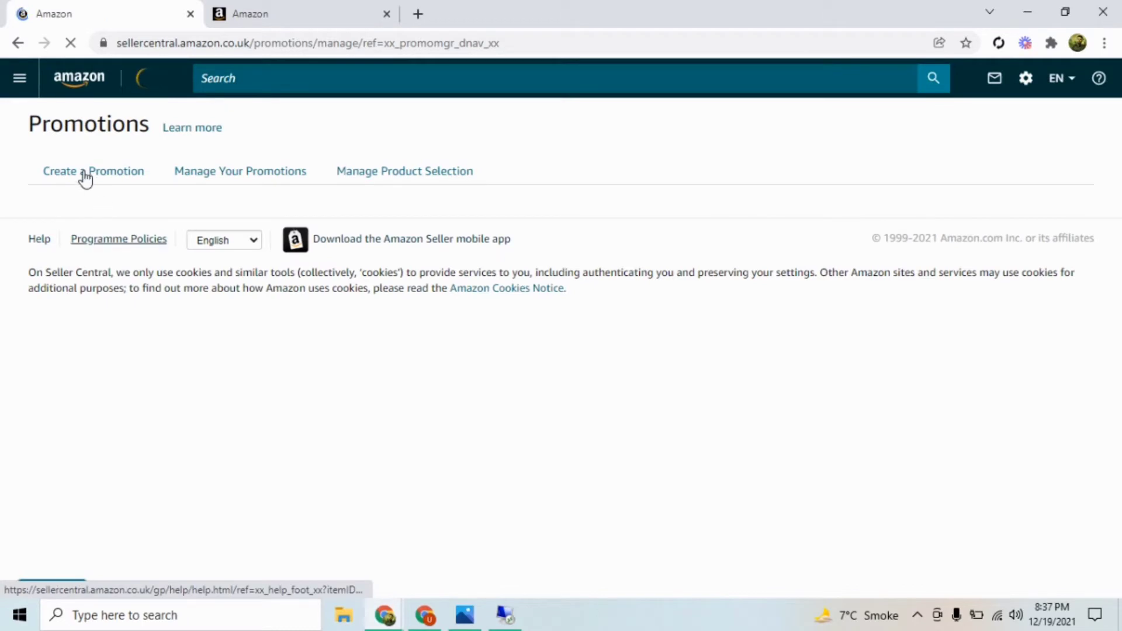
left_click(85, 175)
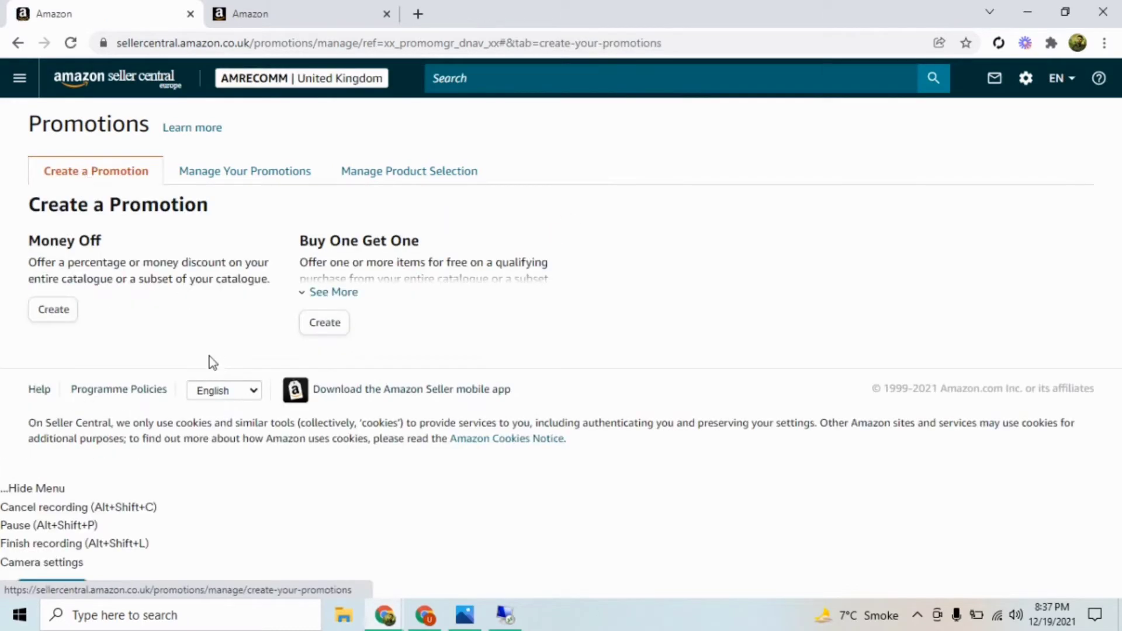
left_click(64, 316)
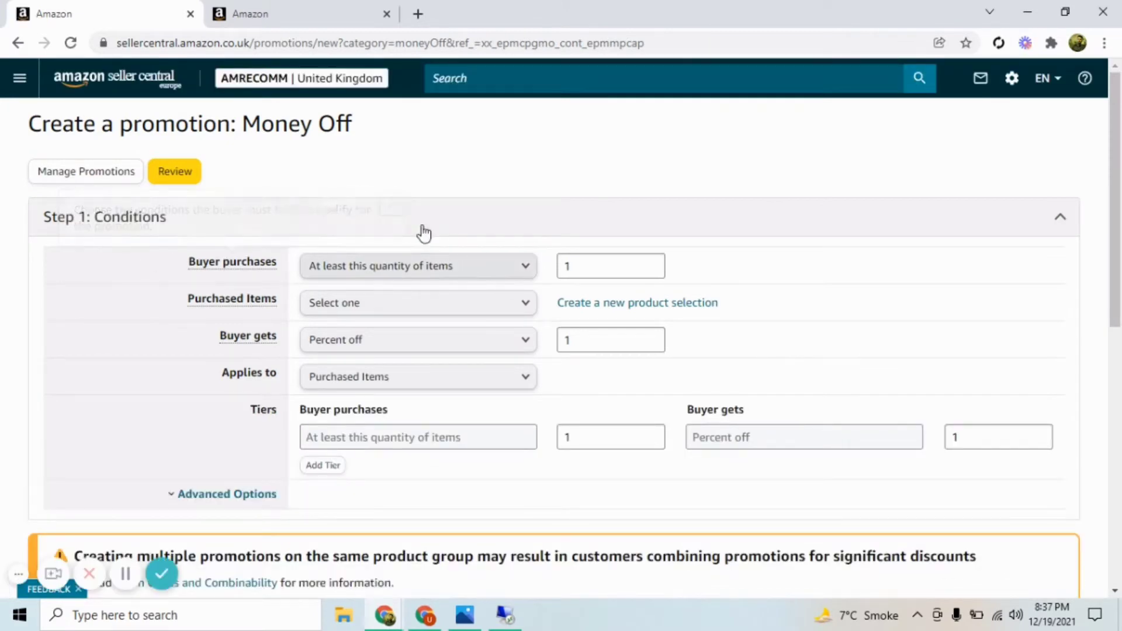
Require buyers to purchase at least 2 items, then show the Purchased Items choices
left_click(473, 274)
left_click(473, 275)
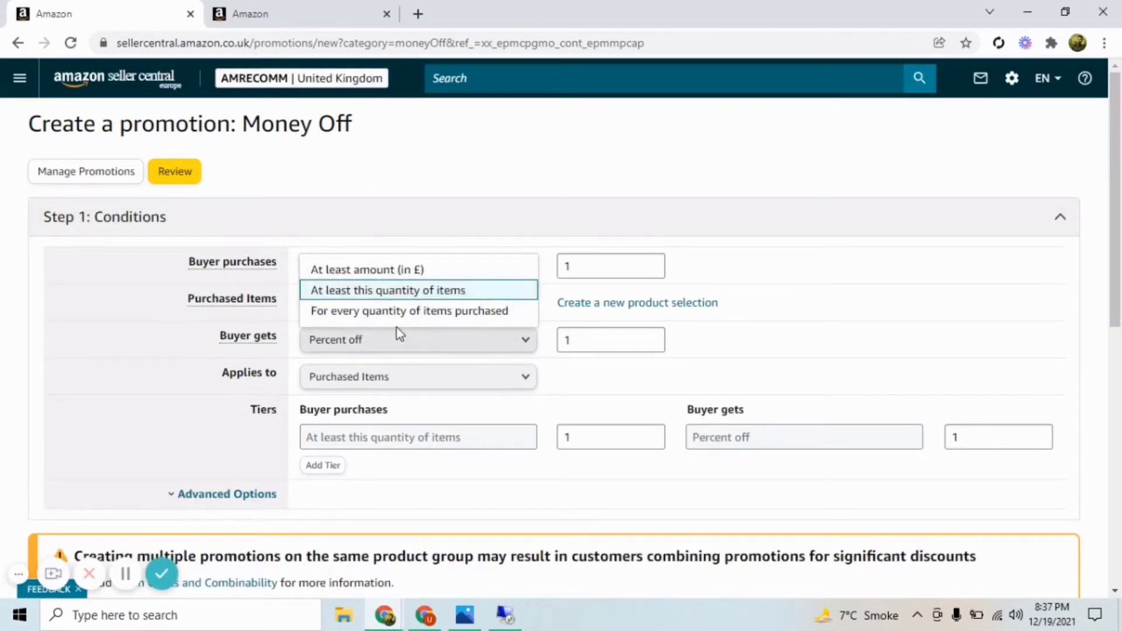
left_click(354, 290)
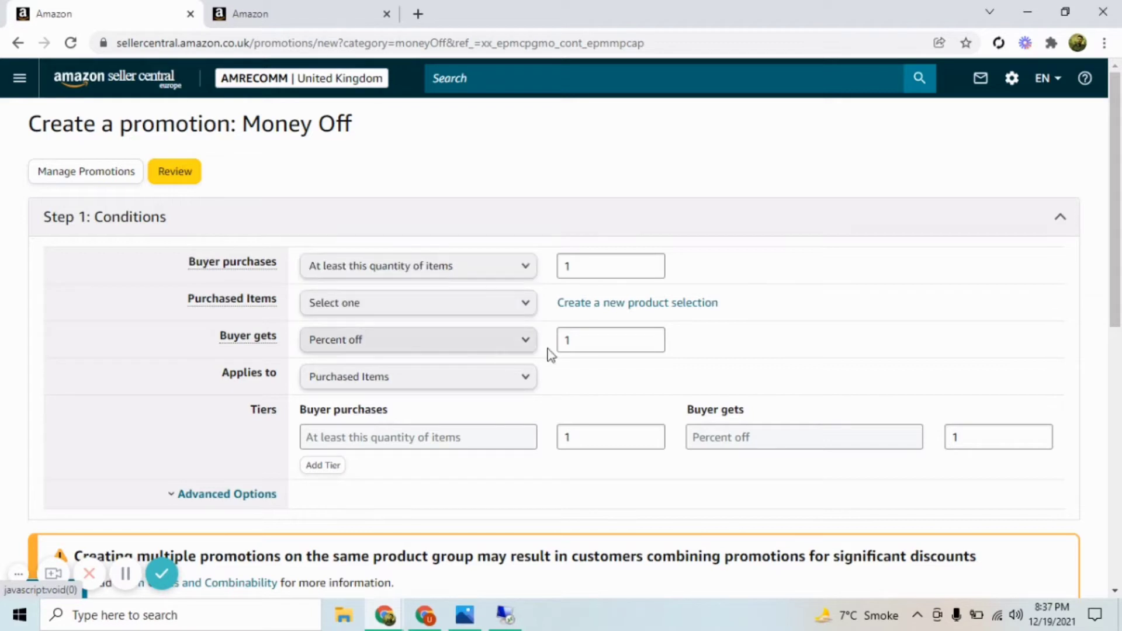
double_click(570, 267)
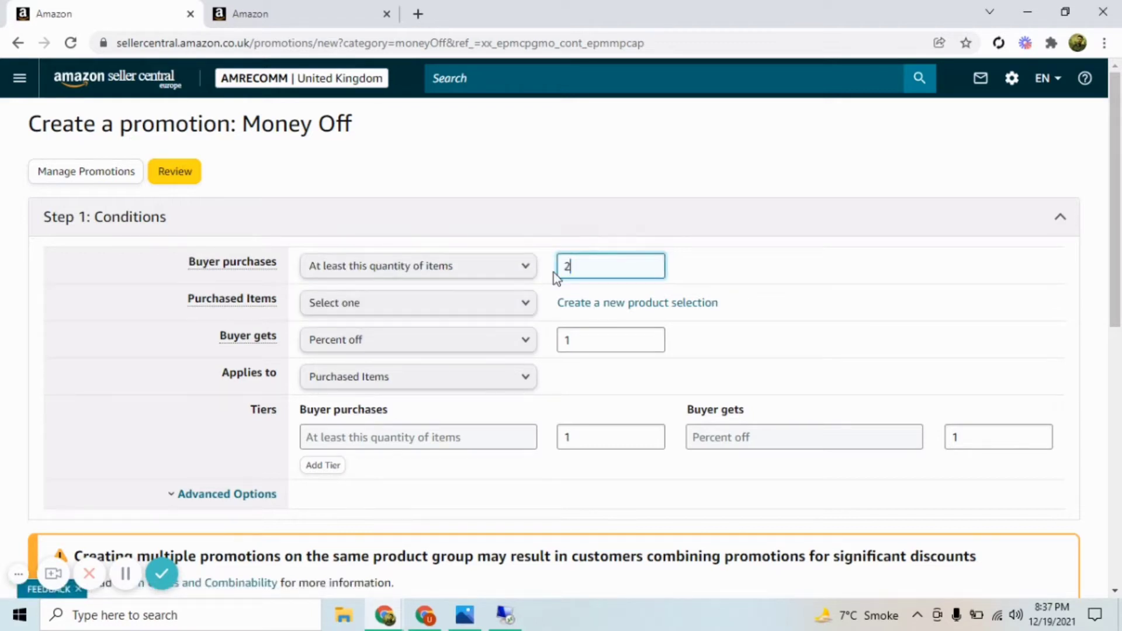
type("2")
left_click(885, 294)
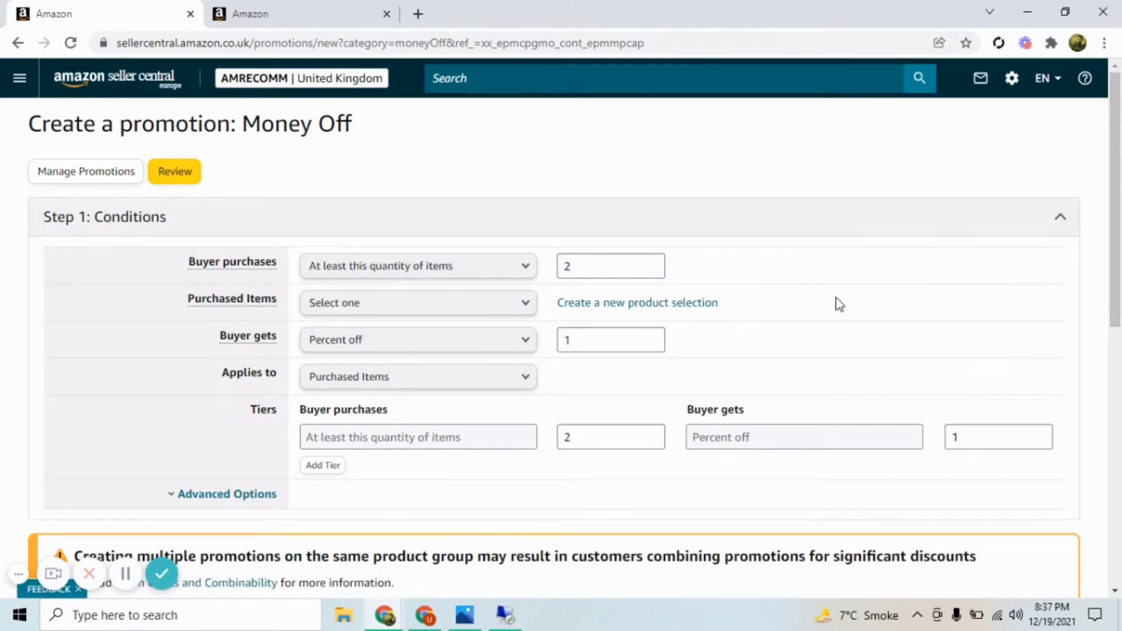
scroll(561, 243, "down", 1)
left_click(443, 226)
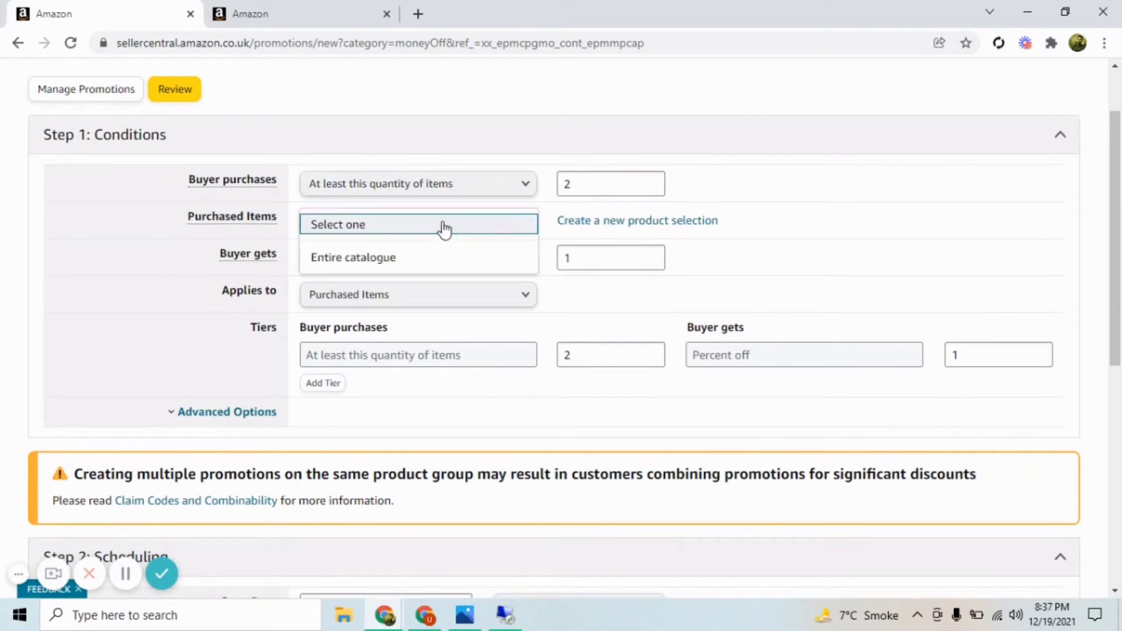
Apply the promotion to the entire catalogue, view product selection types in another tab, then return to the form
left_click(418, 263)
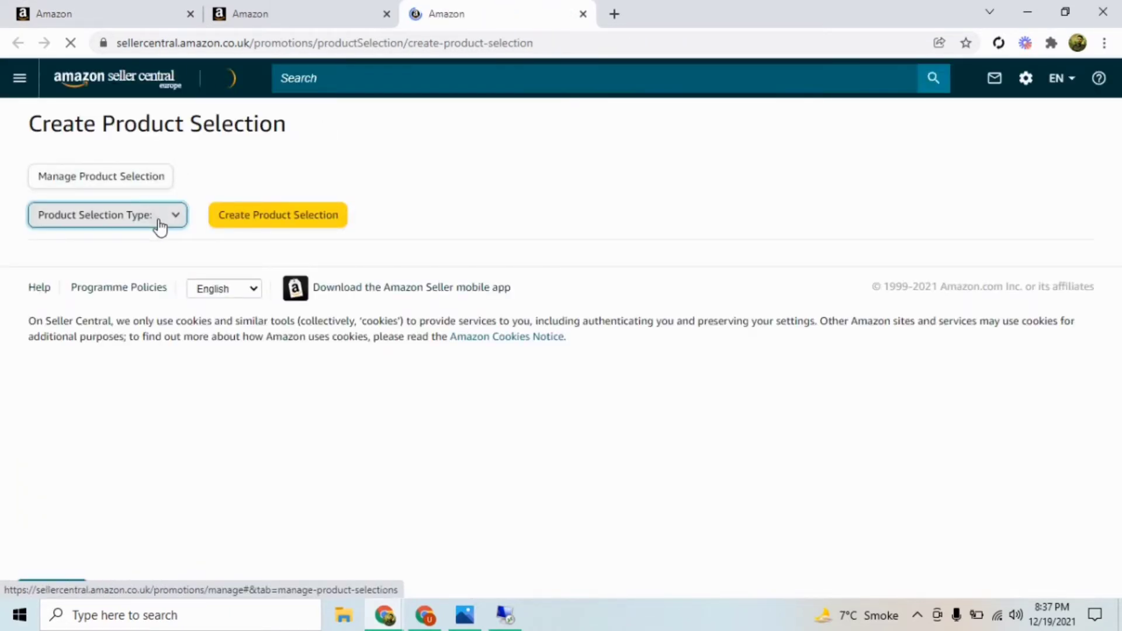
left_click(160, 224)
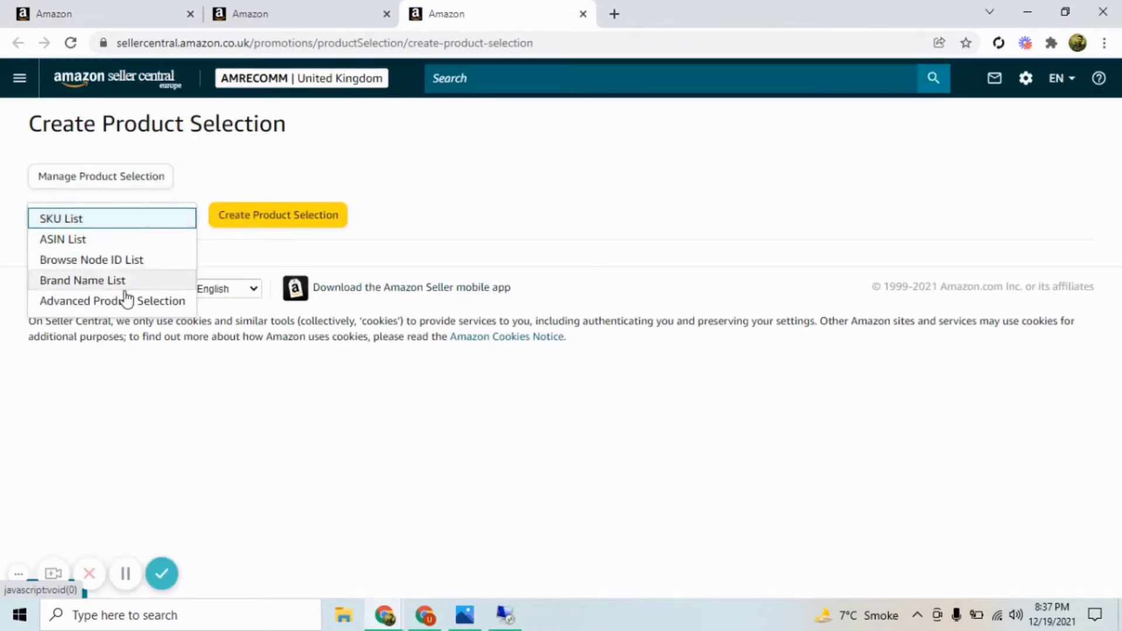
left_click(139, 222)
left_click(290, 5)
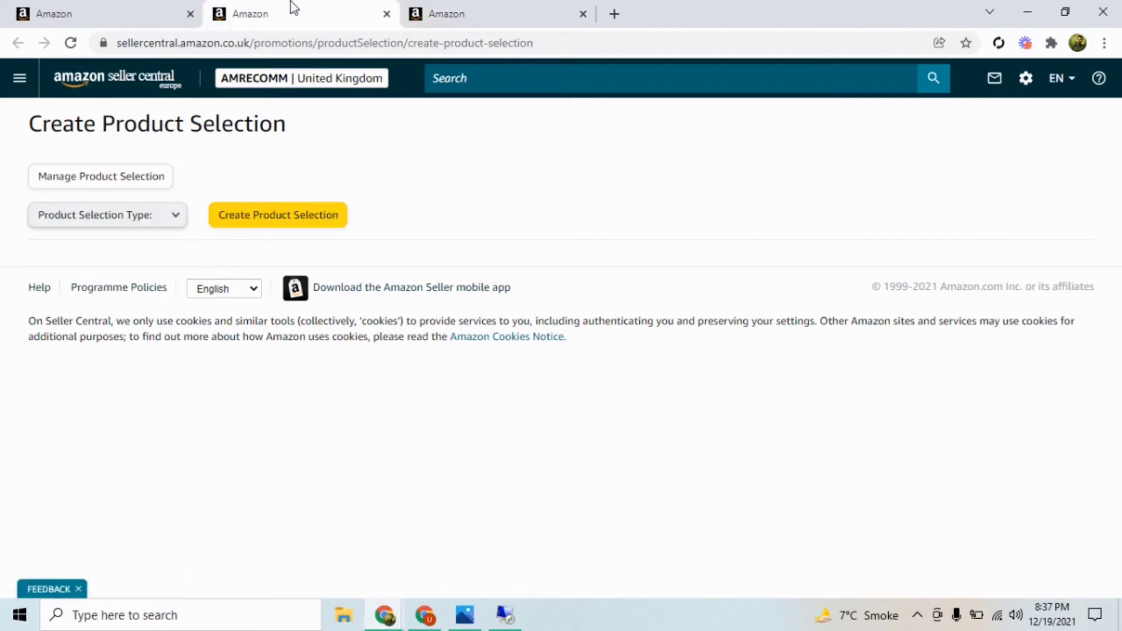
left_click(84, 5)
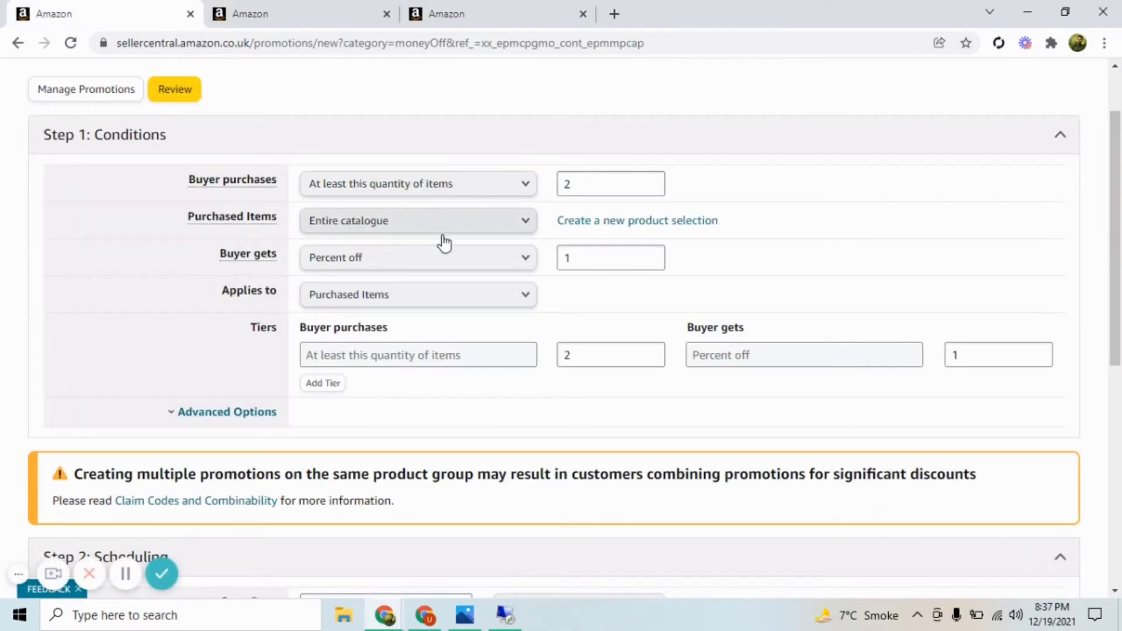
Give the first tier a 10 Percent off discount
mouse_move(258, 259)
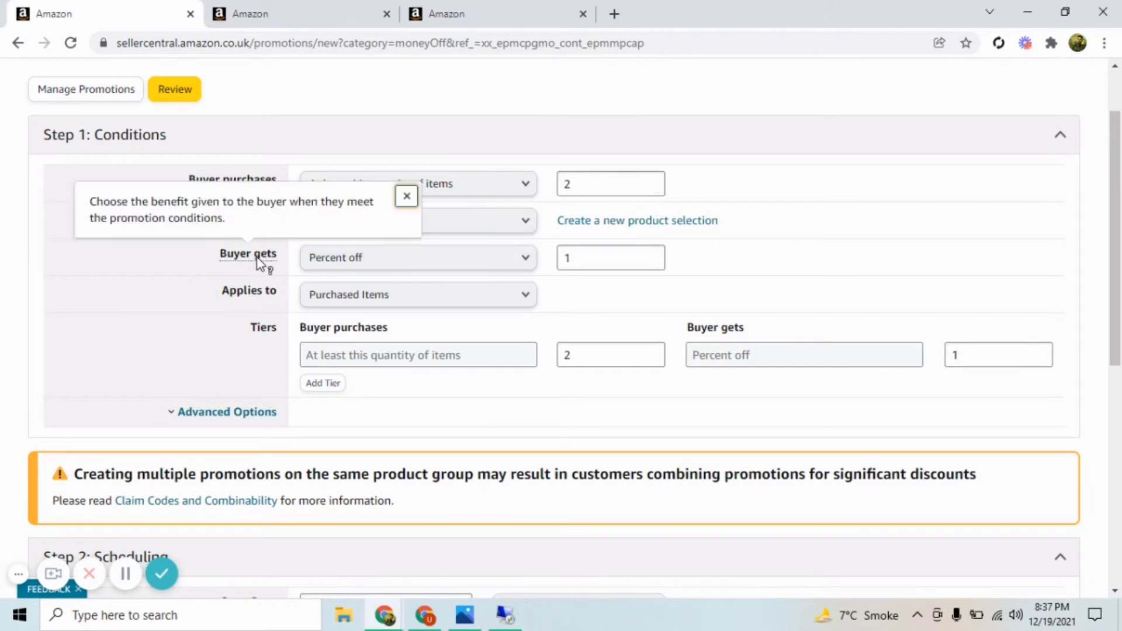
double_click(583, 258)
type("10")
left_click(598, 294)
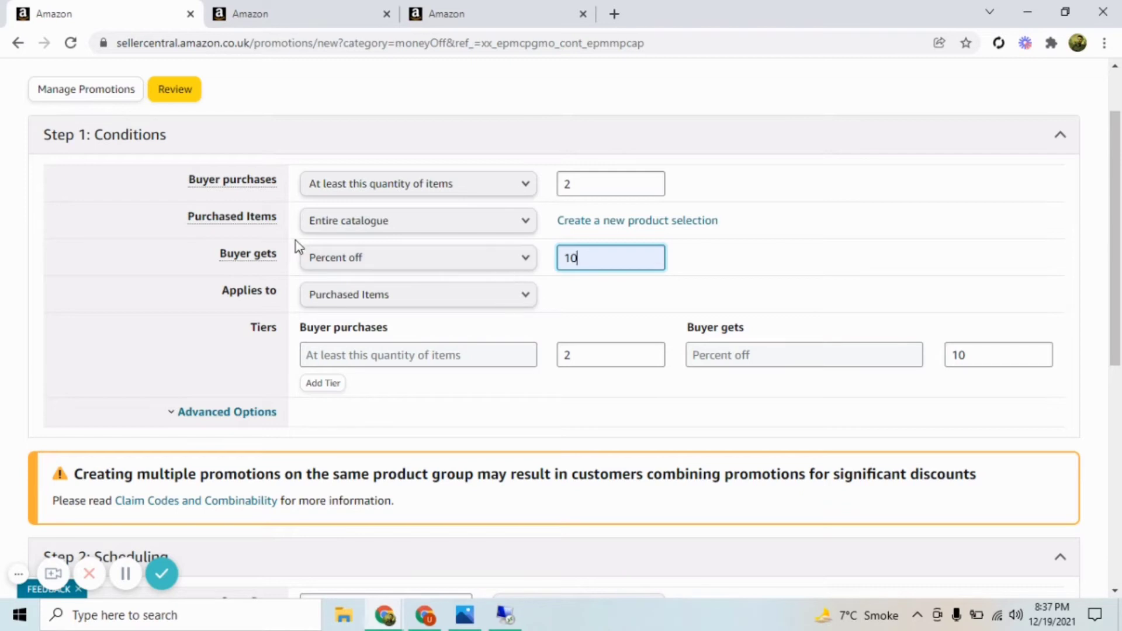
left_click(494, 266)
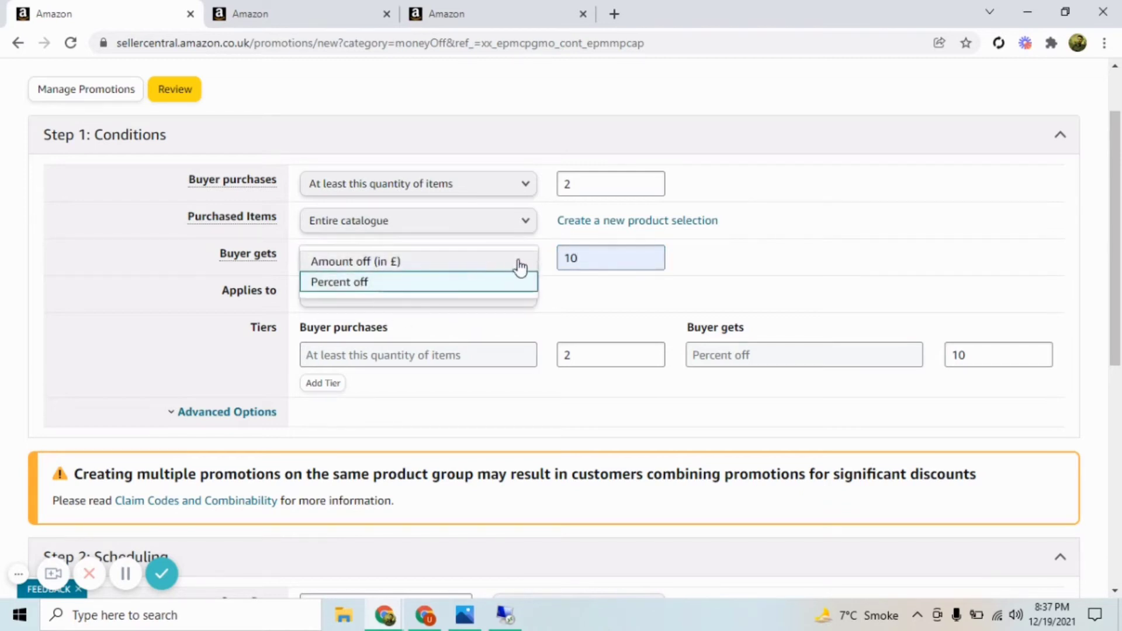
left_click(403, 289)
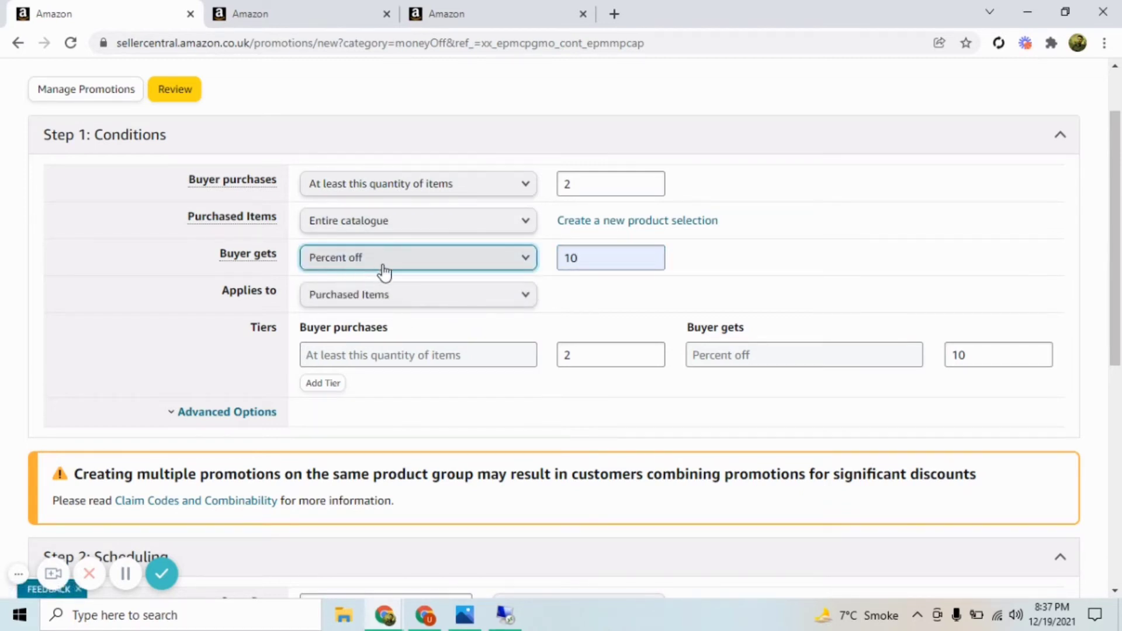
Add a second tier giving 15 percent off when buying 4 items
left_click(323, 383)
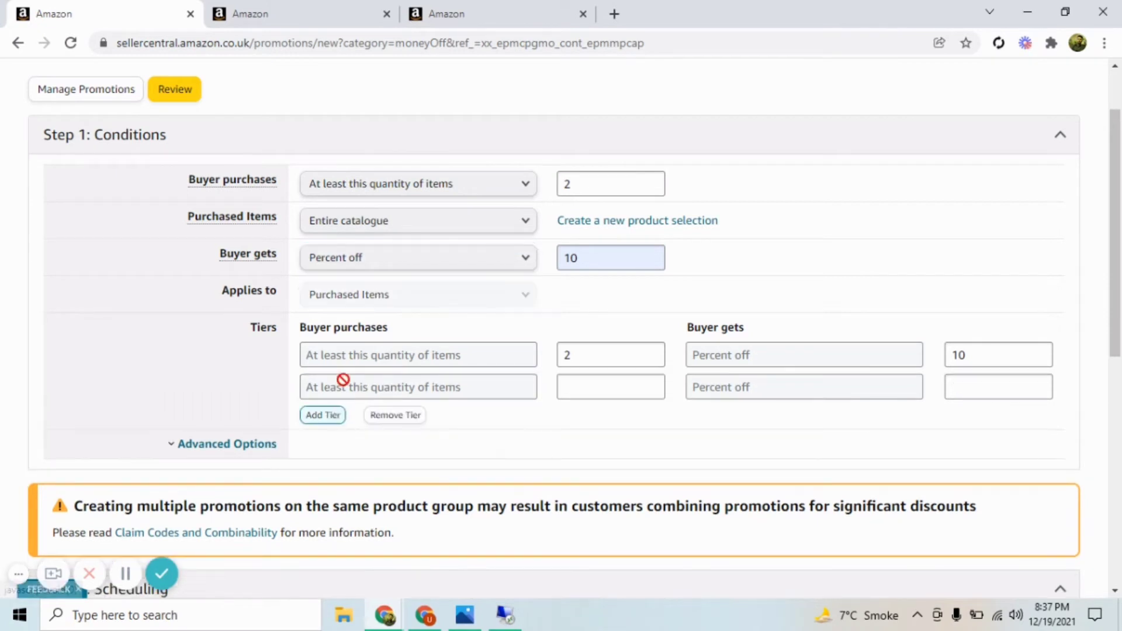
left_click(601, 387)
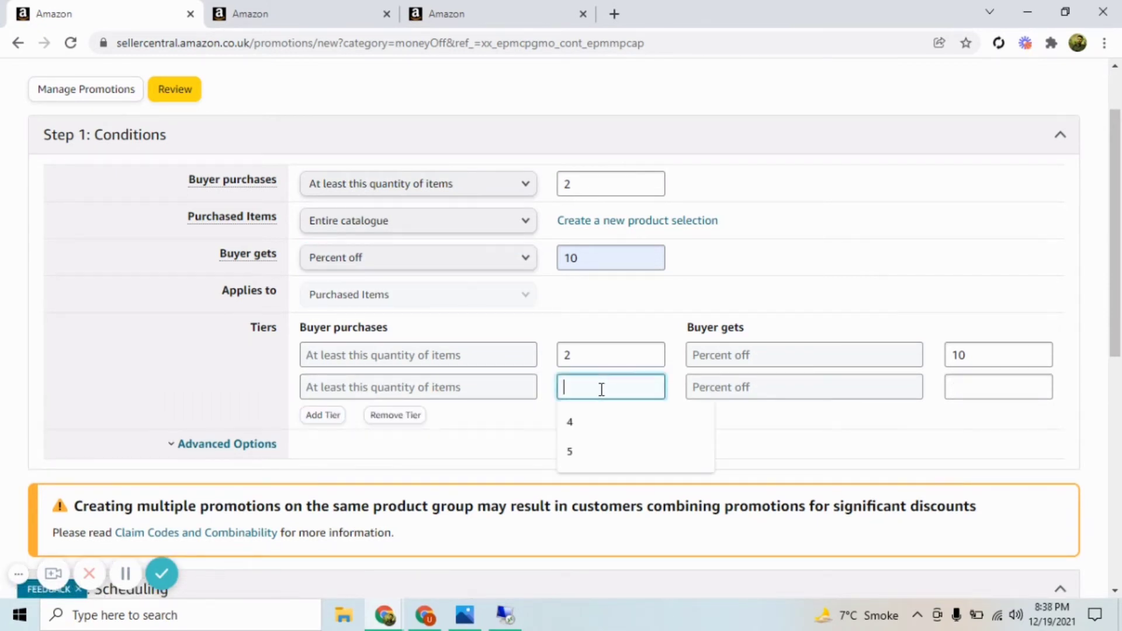
left_click(598, 425)
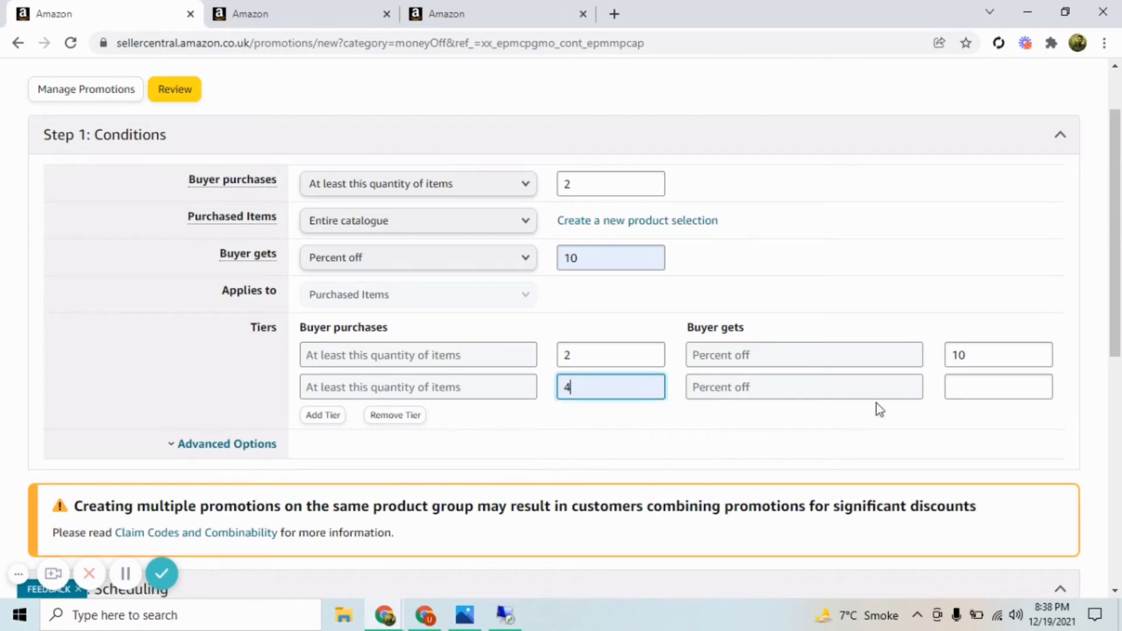
left_click(958, 390)
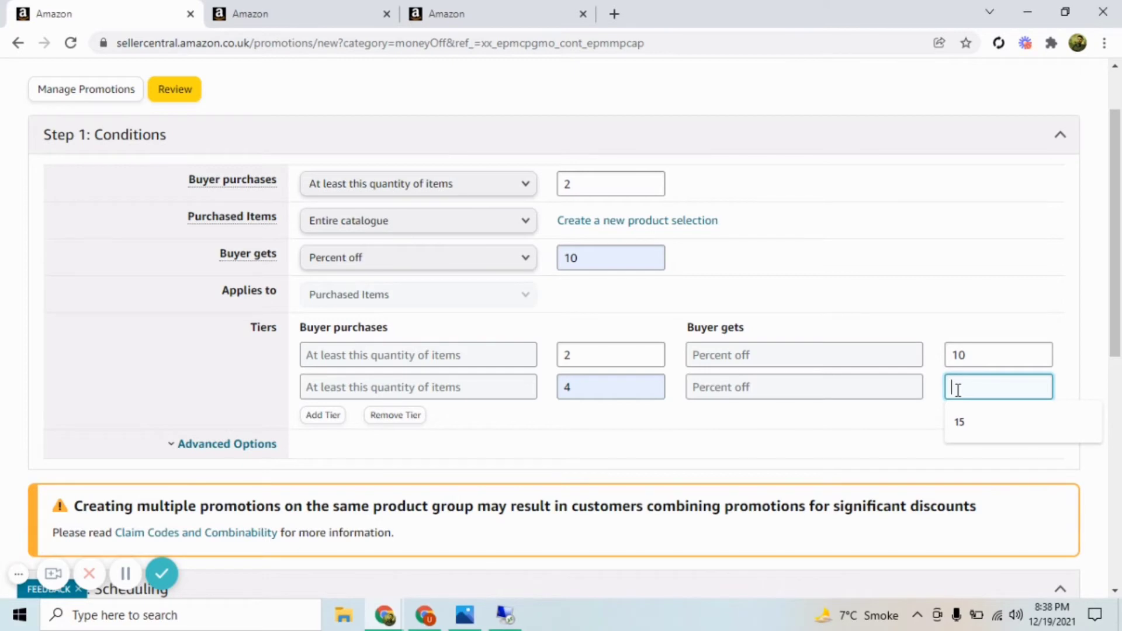
type("15")
left_click(758, 436)
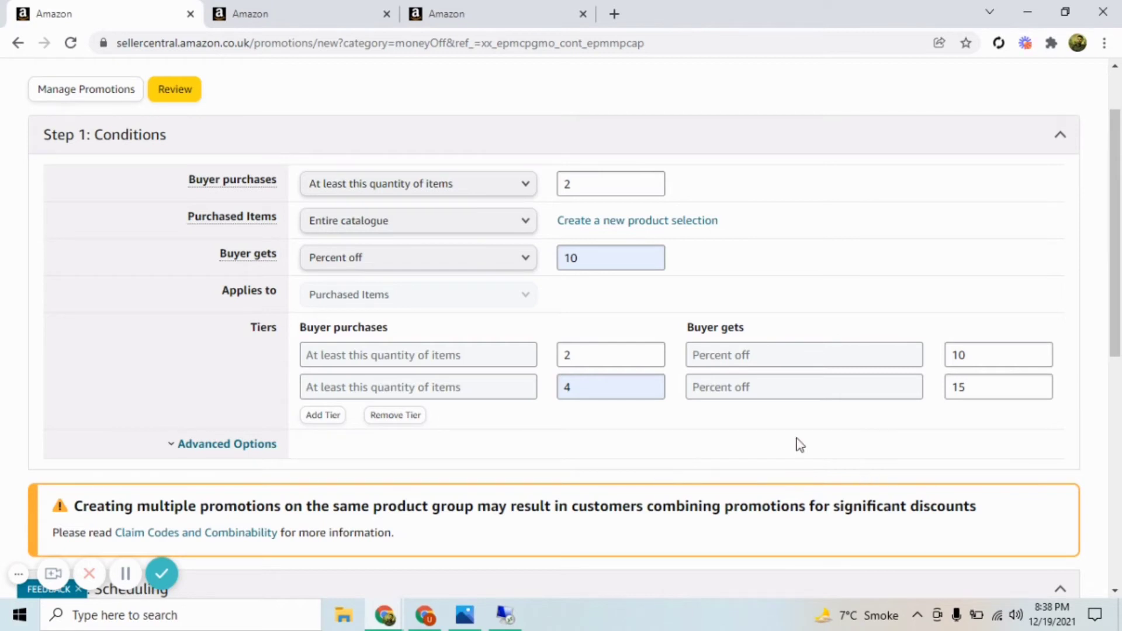
Scroll down to the Scheduling dates and Additional Options claim code settings
scroll(1119, 336, "down", 1)
scroll(1119, 336, "down", 4)
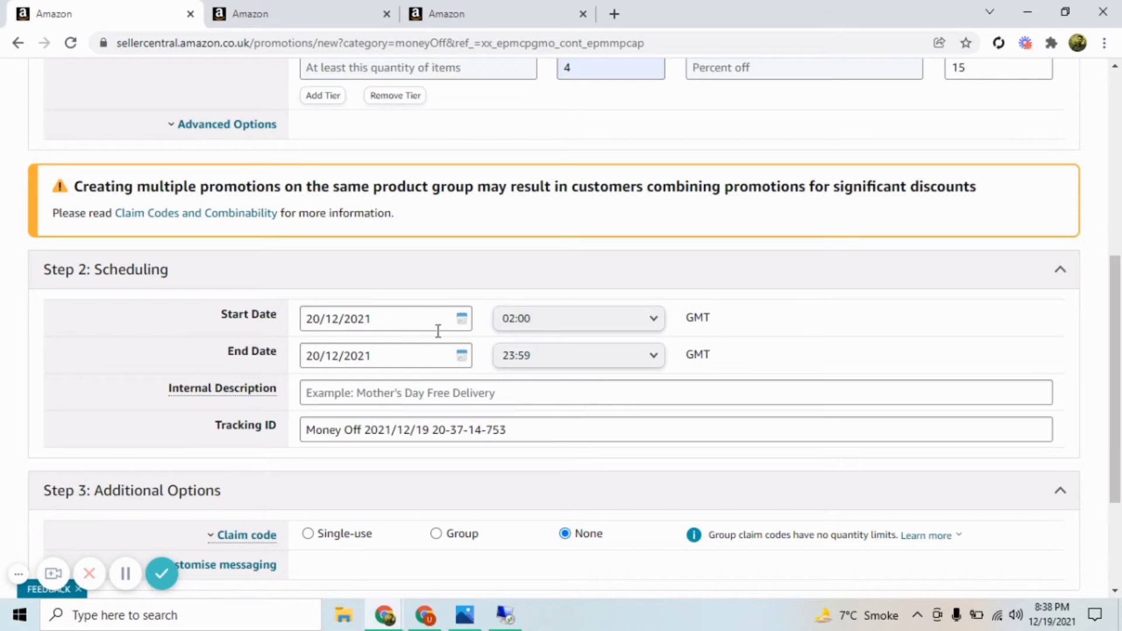
left_click_drag(1119, 343, 1120, 425)
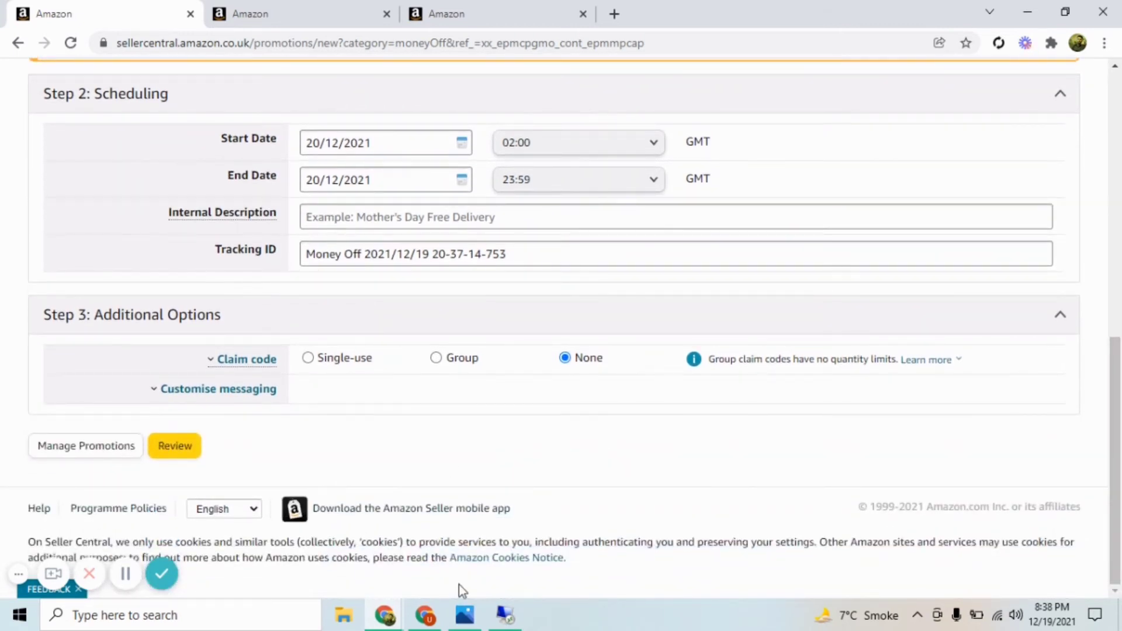
left_click(495, 611)
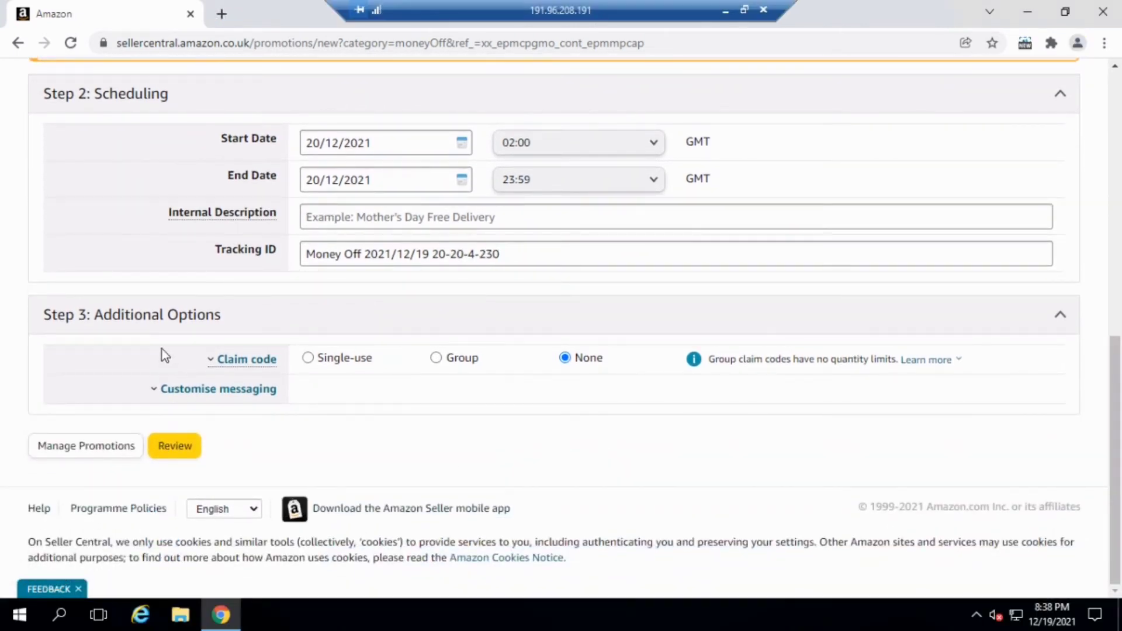
left_click(308, 359)
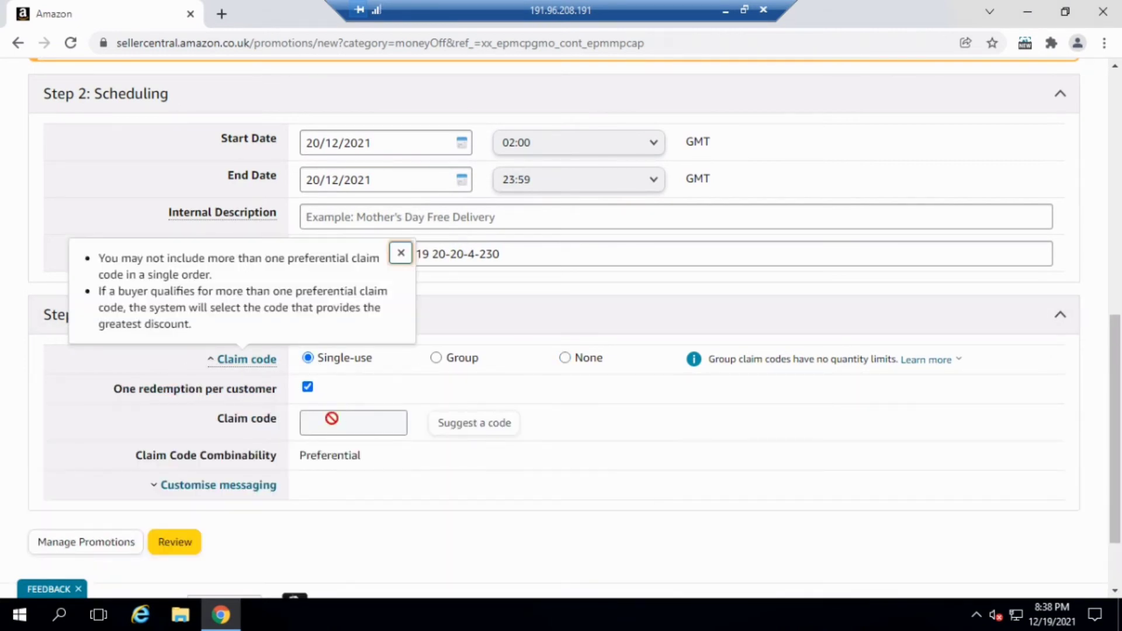
left_click(436, 357)
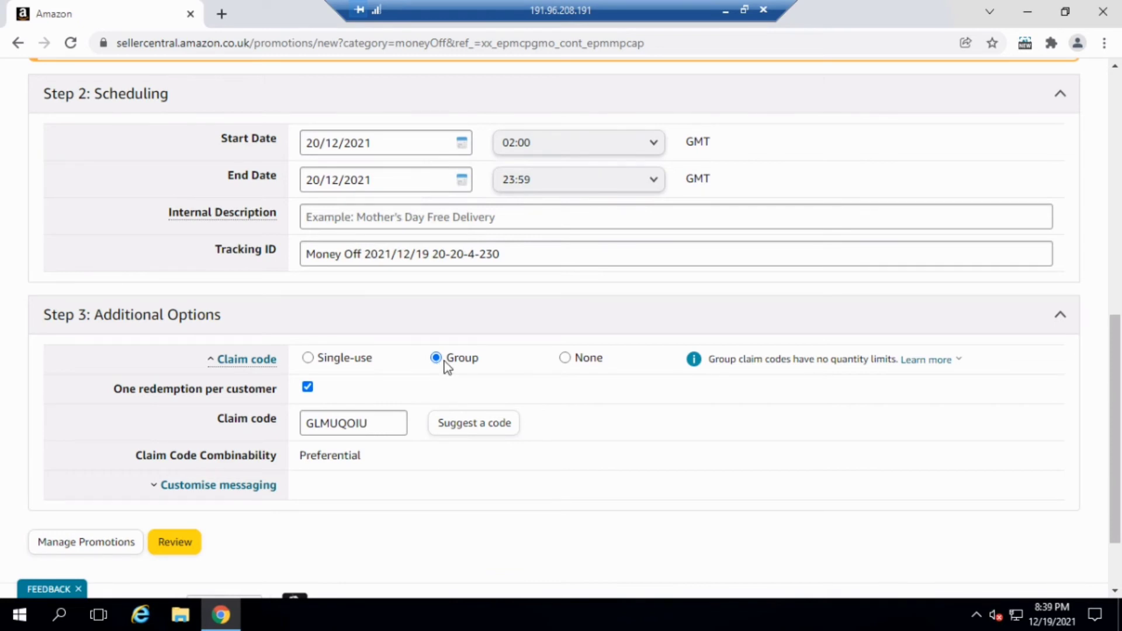
left_click(564, 359)
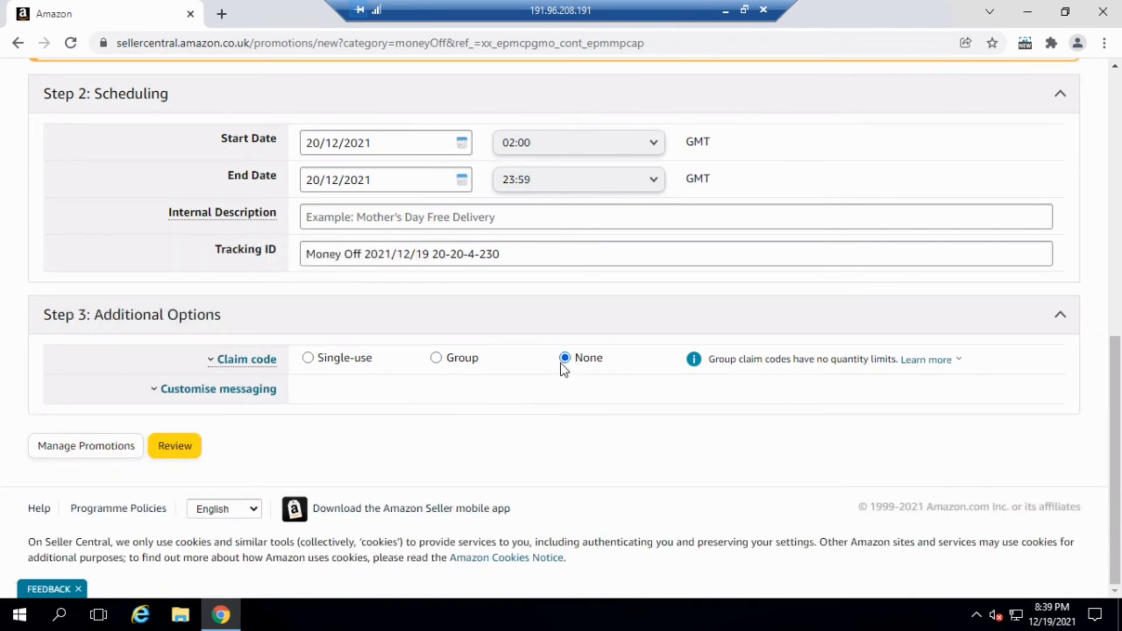
Expand Customise messaging, keep Standard detail-page text, and submit the form for review
left_click(211, 389)
scroll(346, 407, "down", 3)
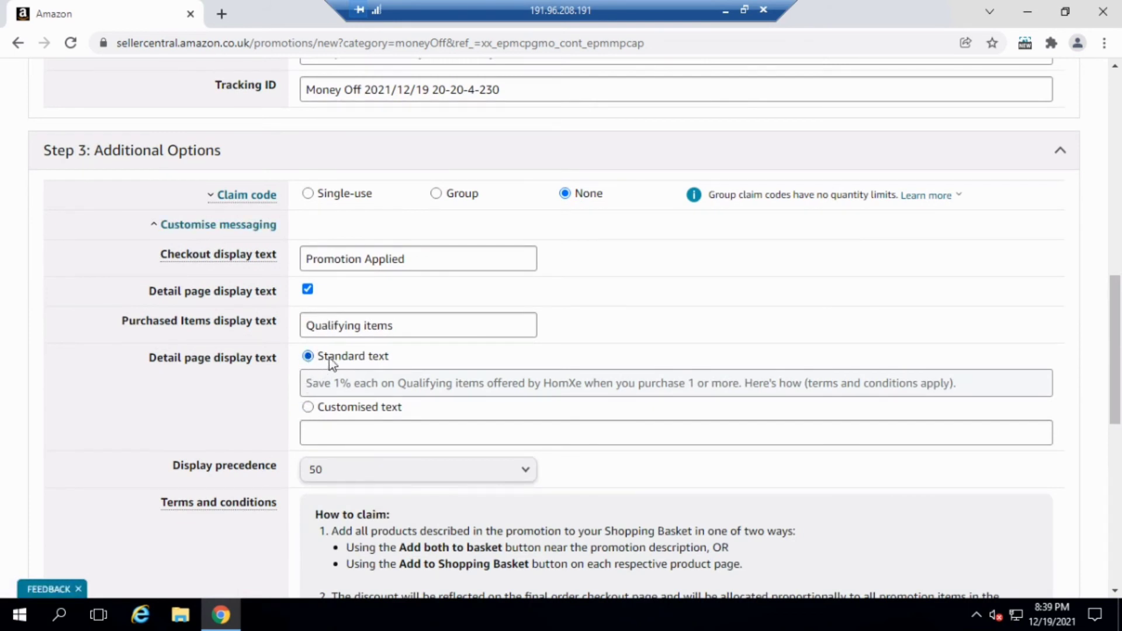
left_click(308, 407)
left_click(329, 432)
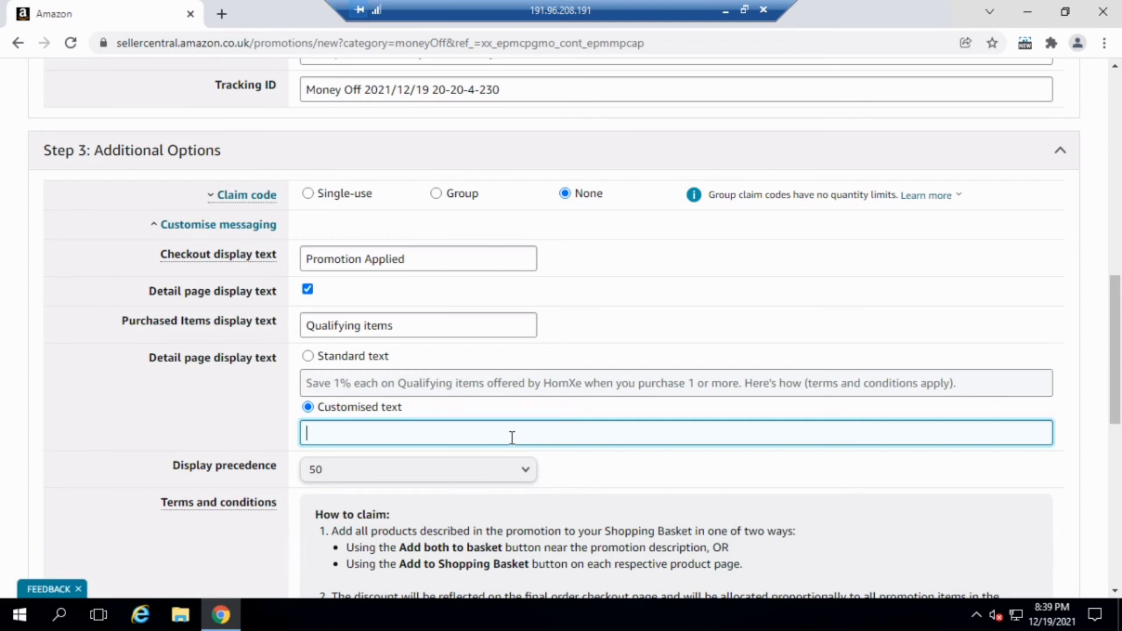
left_click(307, 358)
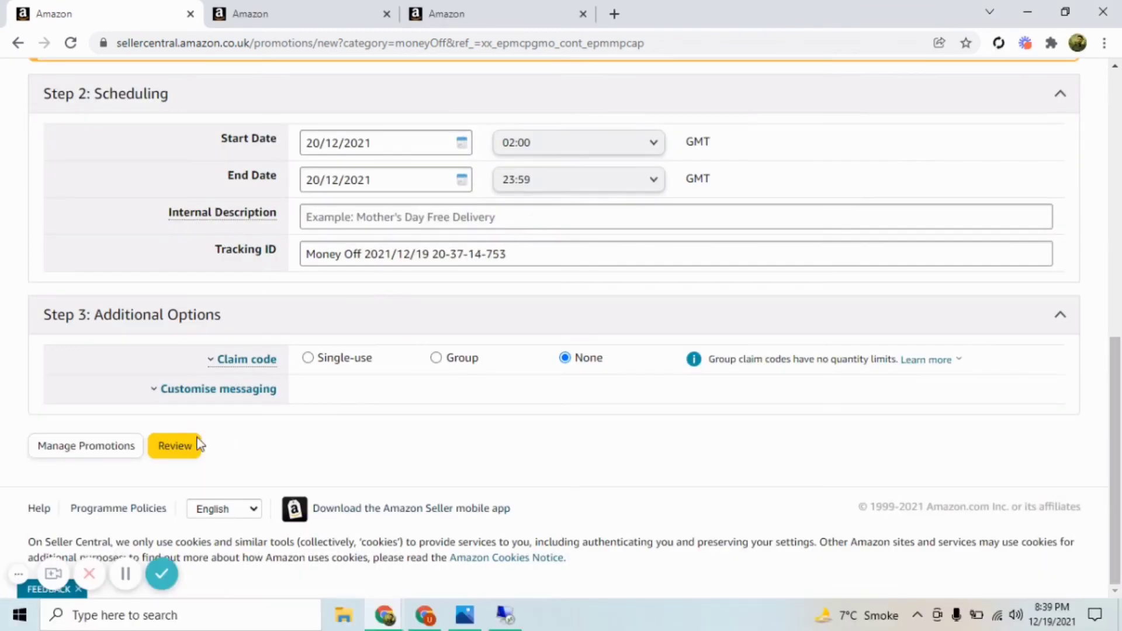
left_click(187, 453)
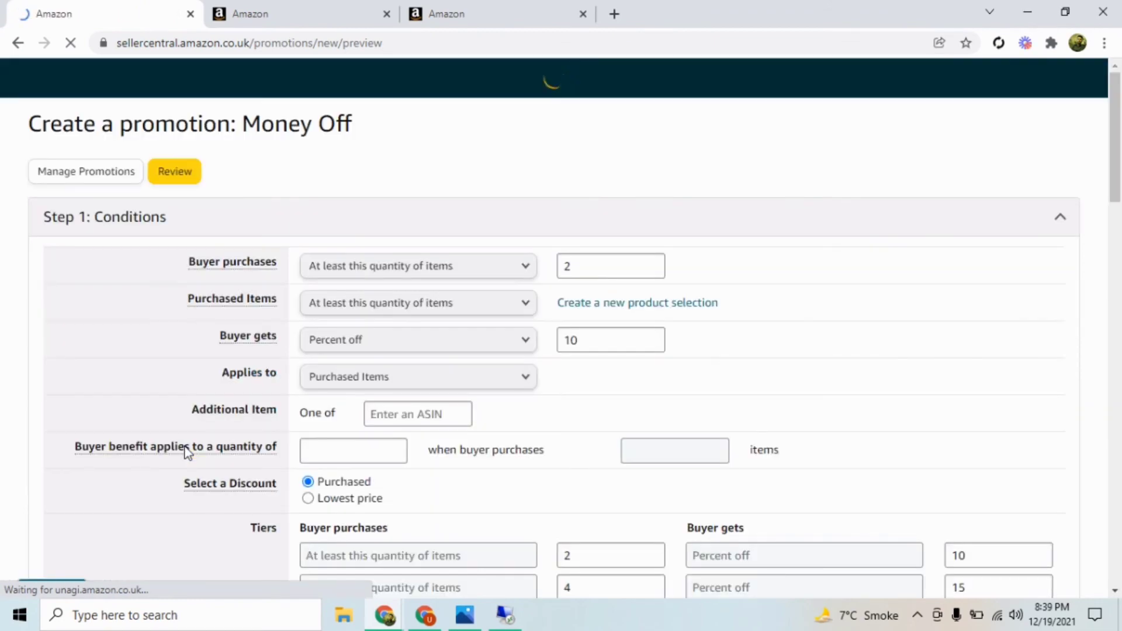
Enter 'Discount' as the promotion's internal description
scroll(228, 239, "down", 3)
scroll(525, 222, "down", 4)
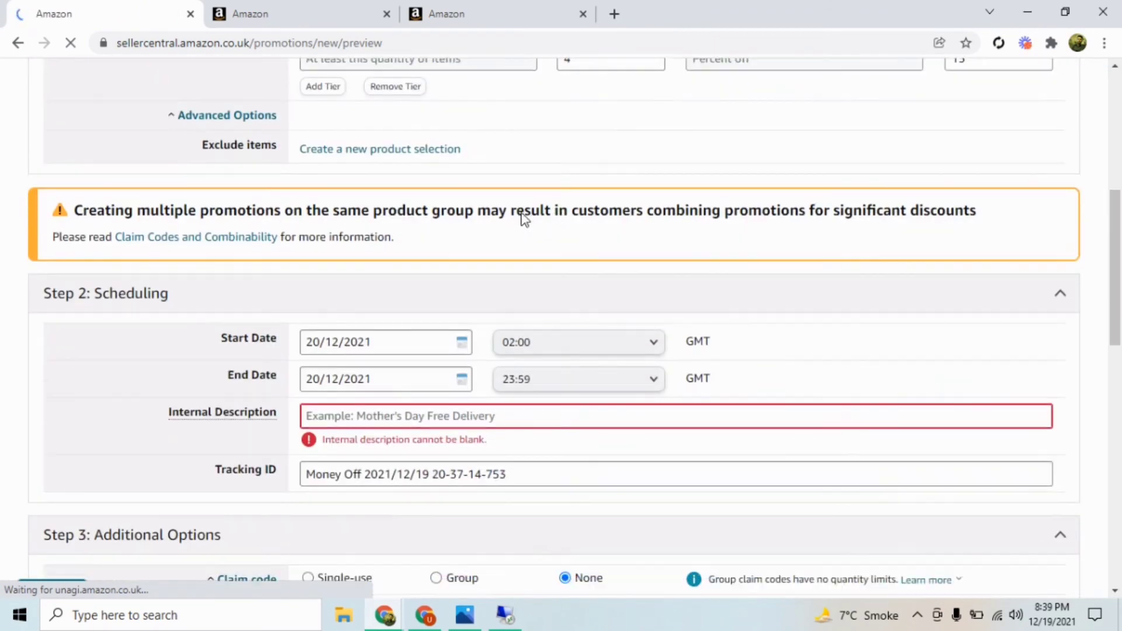
scroll(577, 264, "down", 2)
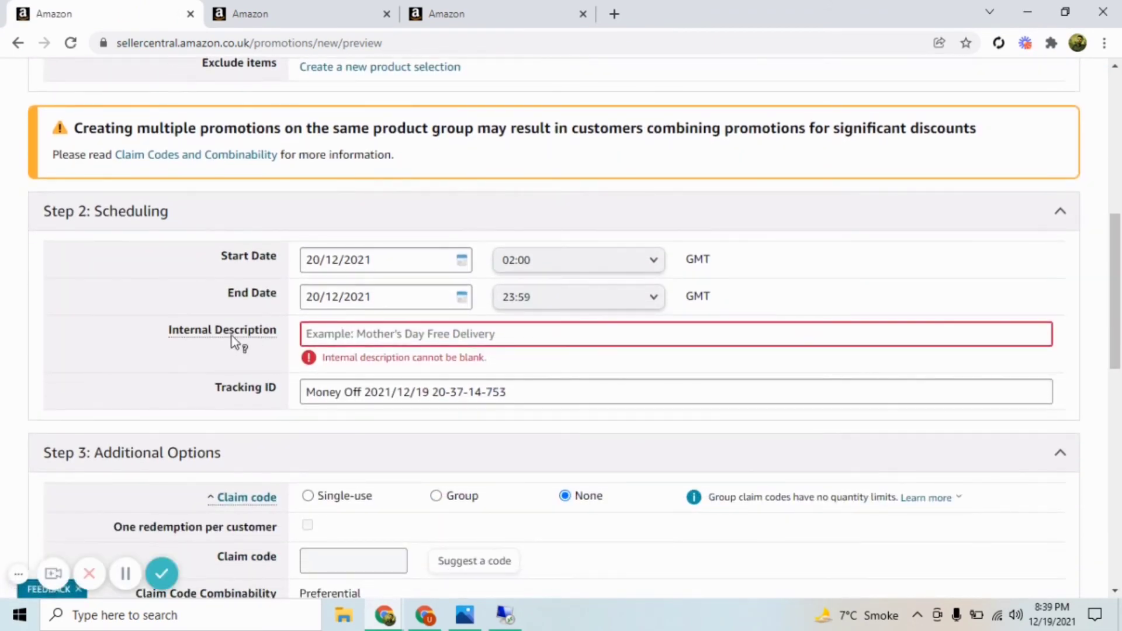
left_click(330, 339)
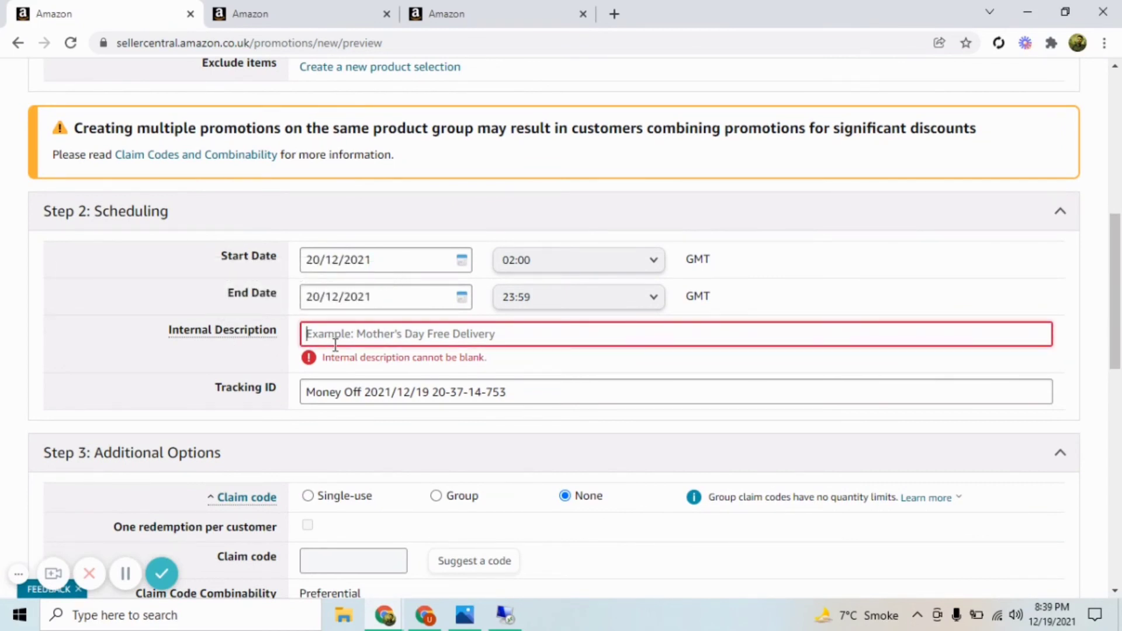
type("Discount")
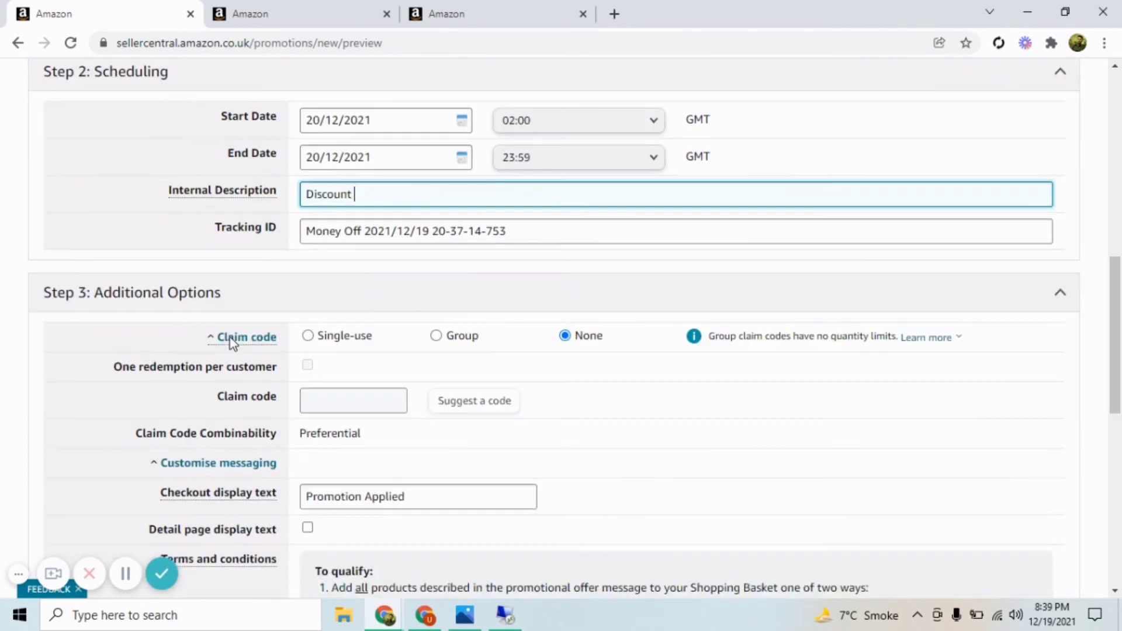
Dismiss the claim code popup, collapse the messaging options, and resubmit for review
scroll(229, 220, "down", 5)
scroll(252, 193, "up", 4)
mouse_move(239, 230)
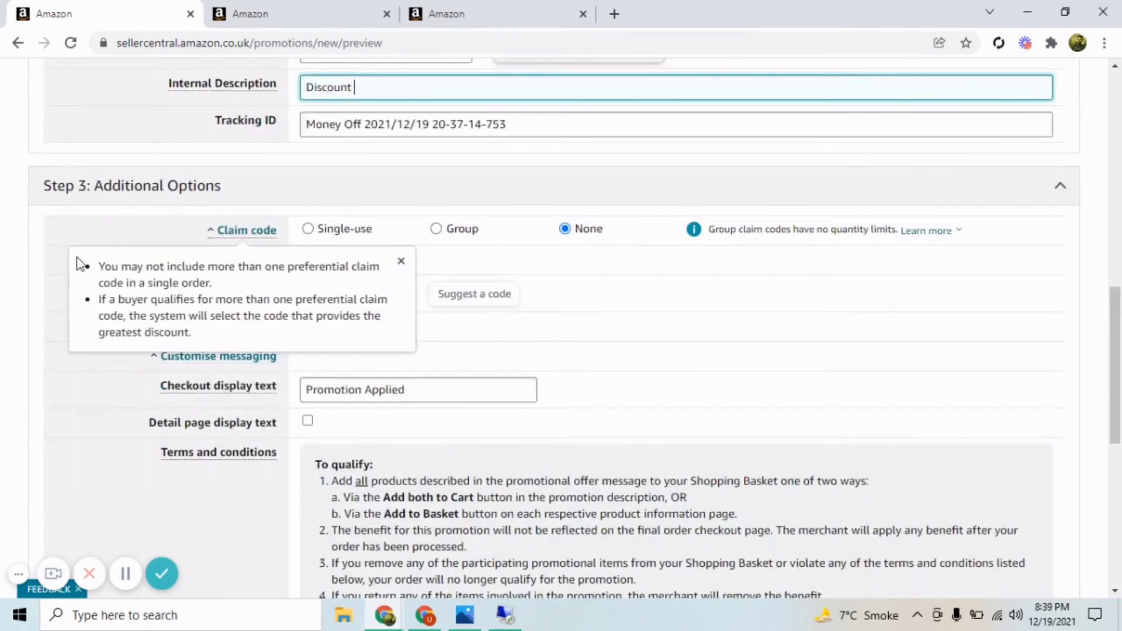
left_click(38, 283)
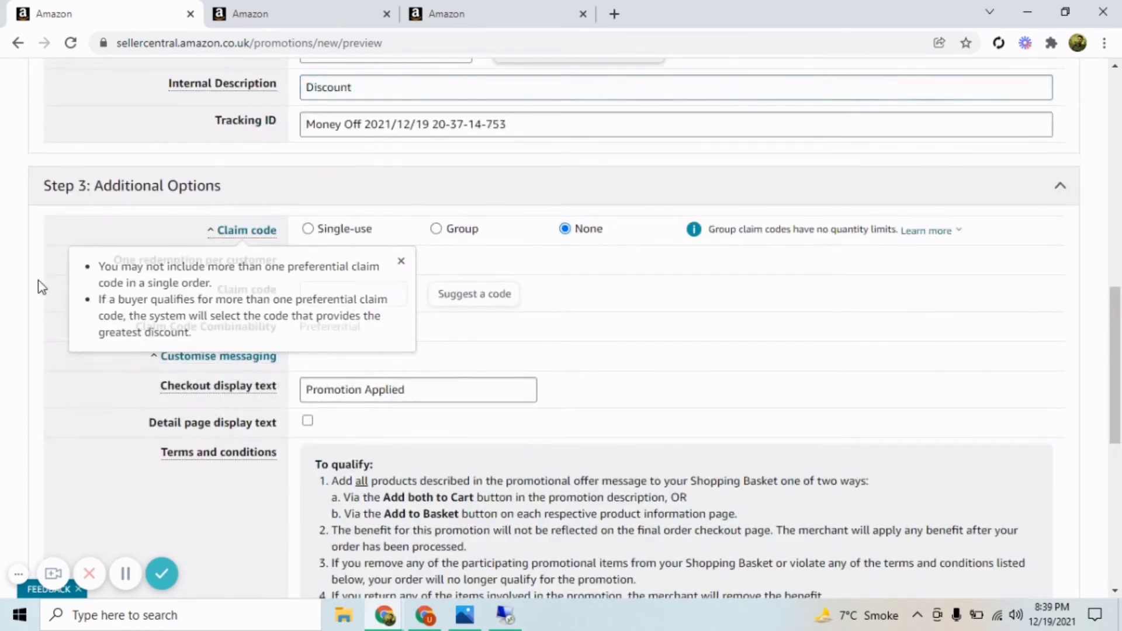
left_click(199, 357)
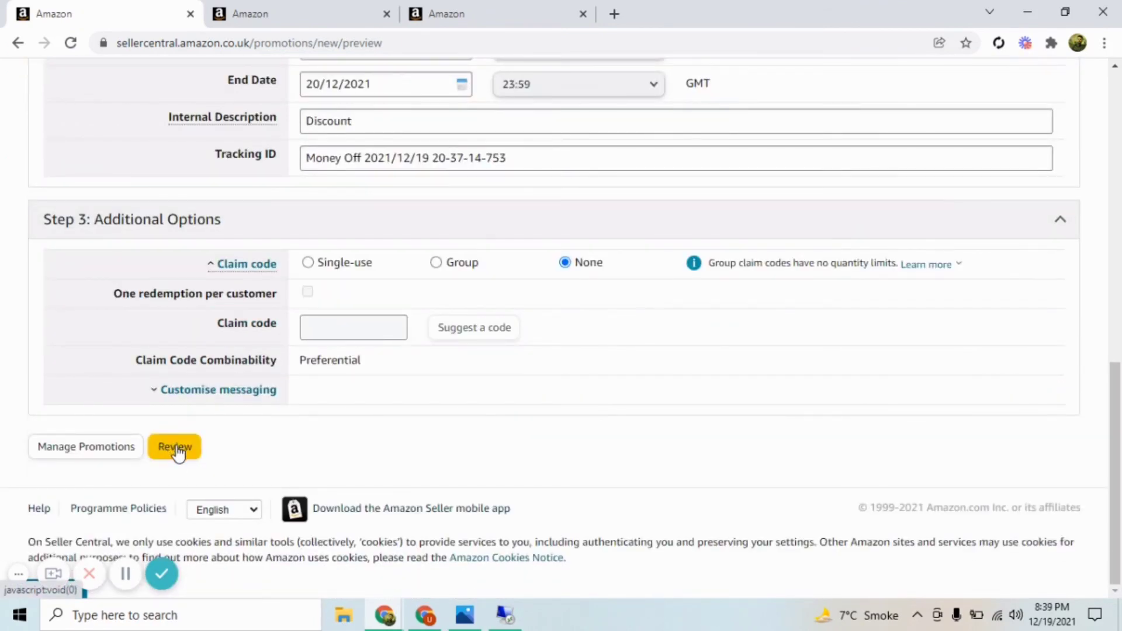
left_click(176, 449)
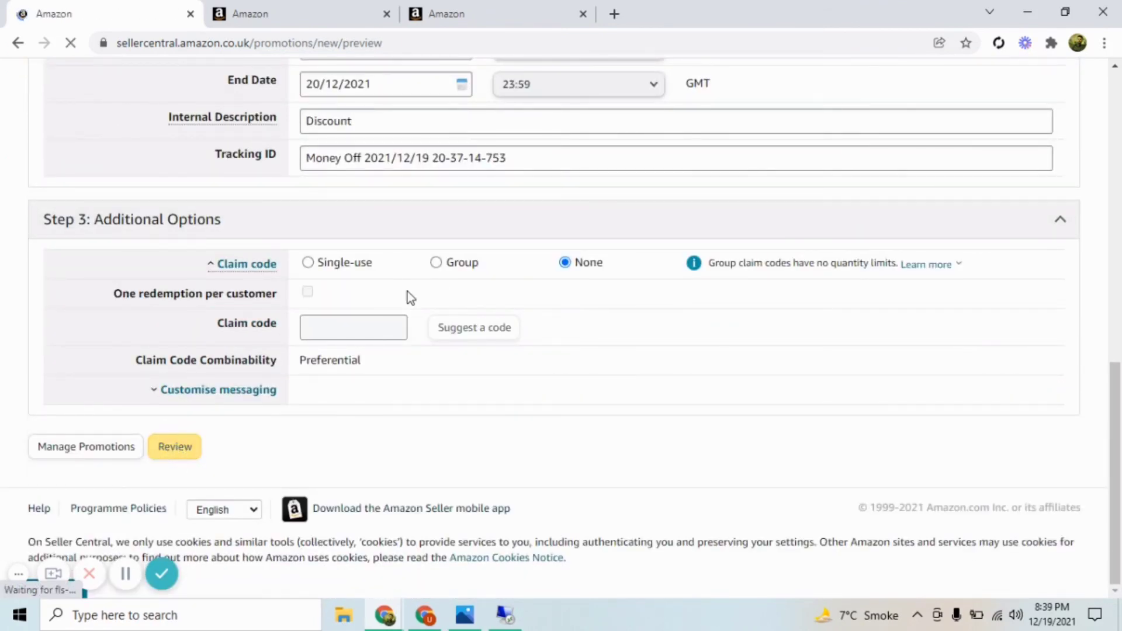